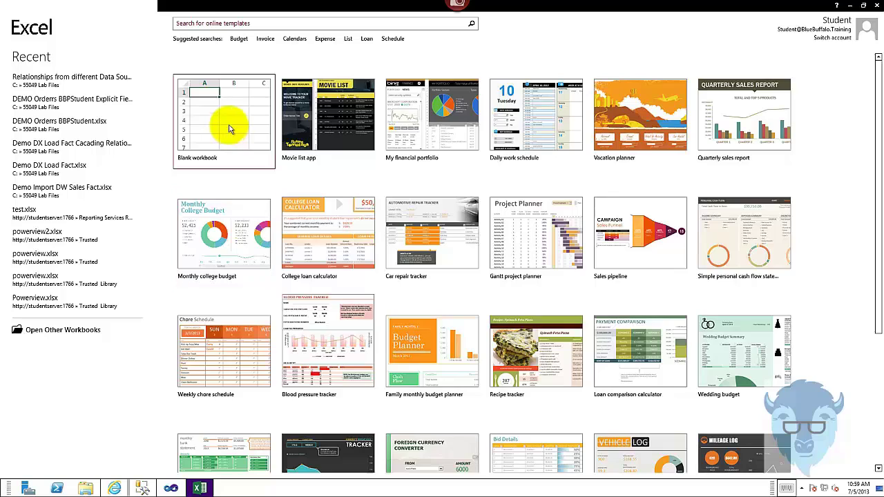
Start a new blank workbook, Book1, from the Excel start screen.
left_click(227, 123)
Open the PowerPivot data model and begin a From SQL Server import against localhost.
left_click(232, 124)
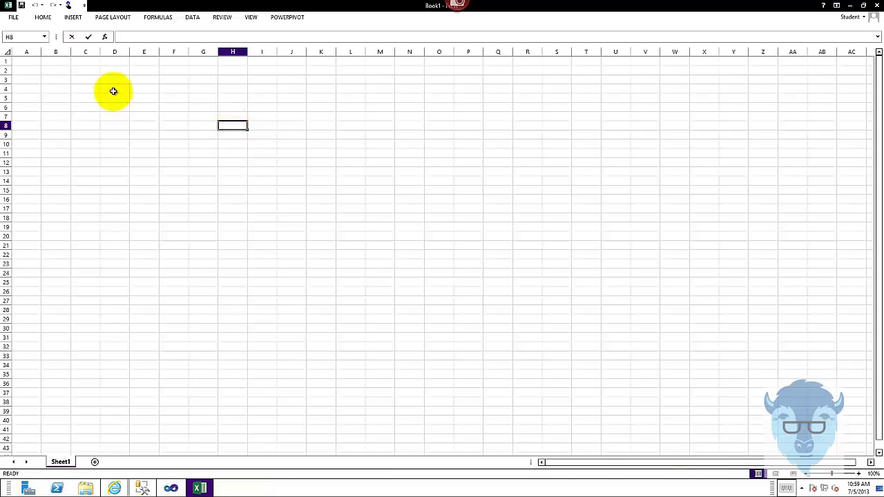
left_click(293, 16)
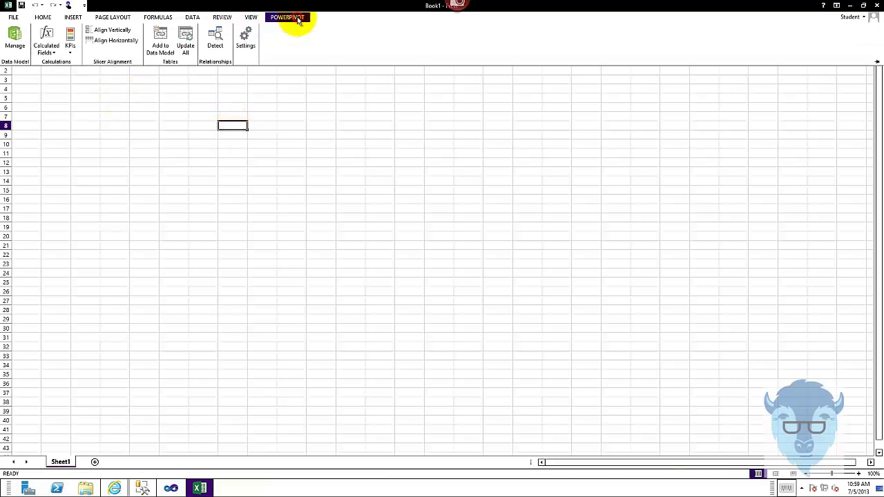
left_click(15, 35)
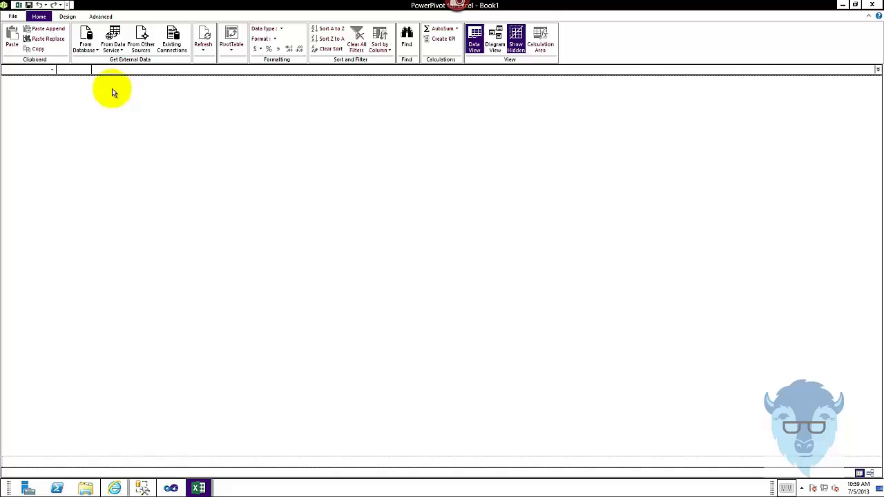
left_click(87, 53)
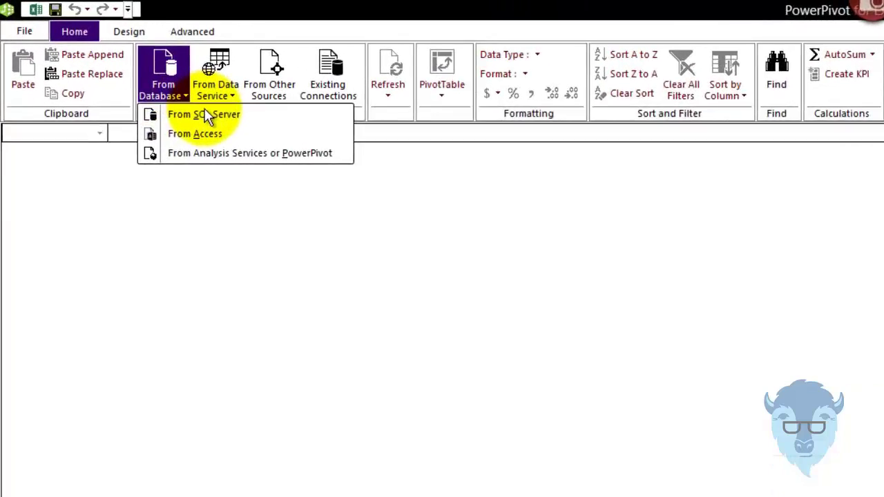
left_click(117, 64)
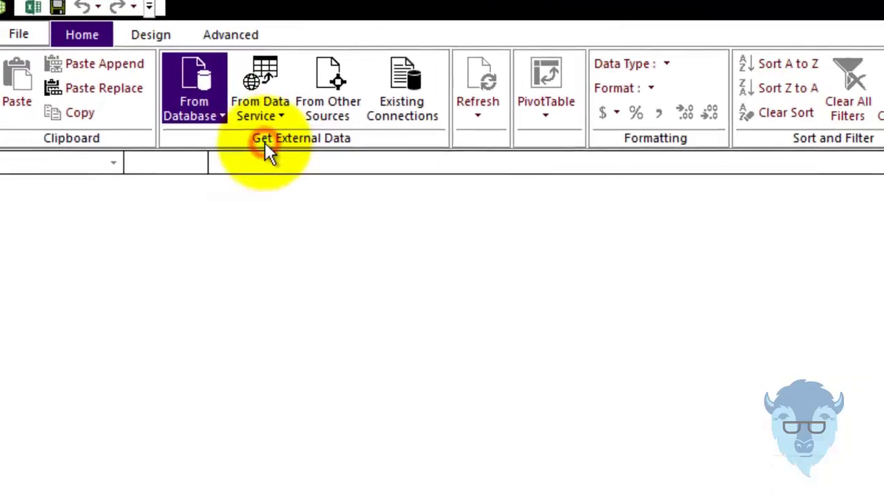
left_click(351, 131)
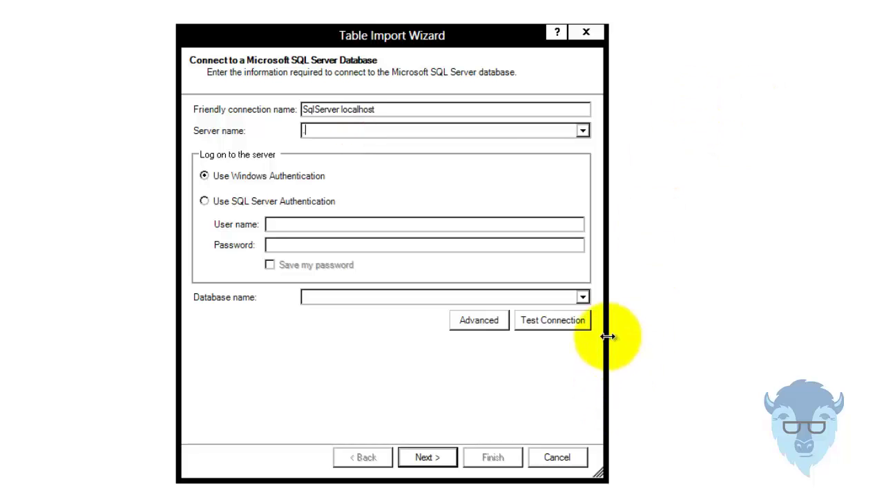
Select the BlueBuffaloStudent2013 database, test the connection successfully, and choose 'Write a query'.
left_click(584, 298)
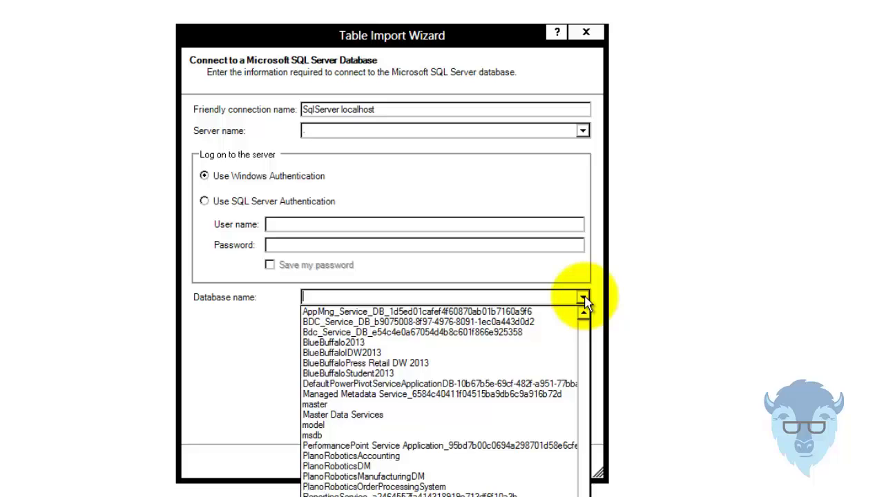
left_click(472, 374)
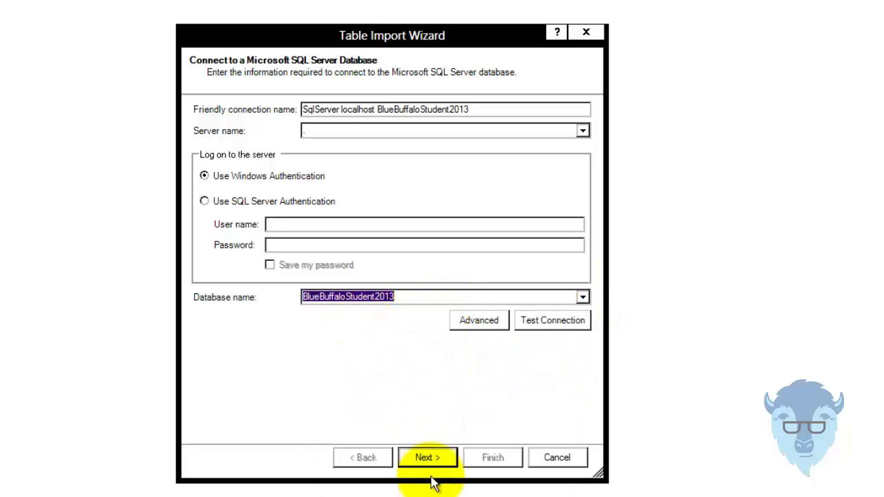
left_click(553, 319)
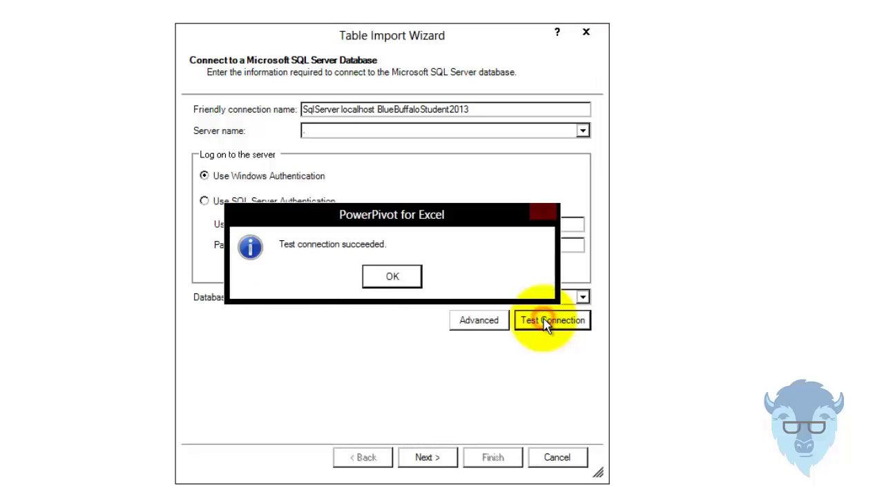
left_click(413, 282)
left_click(423, 459)
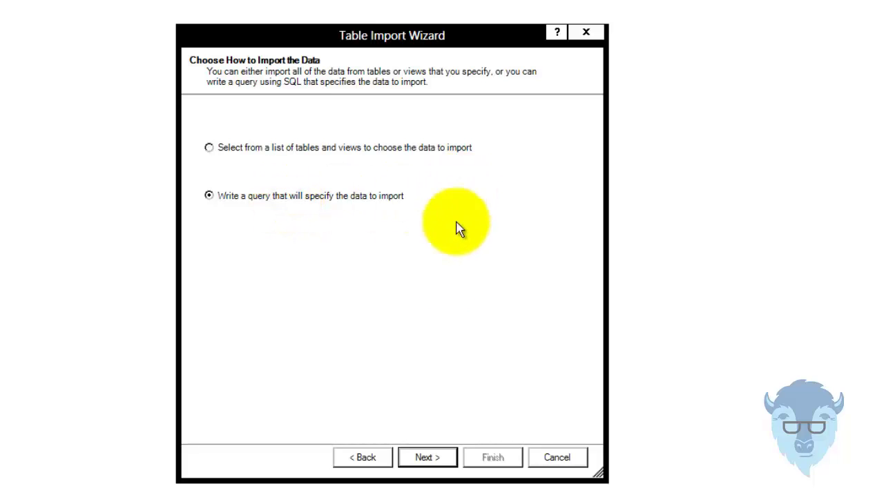
Load the saved Student_Country_United_Kingdom.sql query into the query designer.
left_click(437, 463)
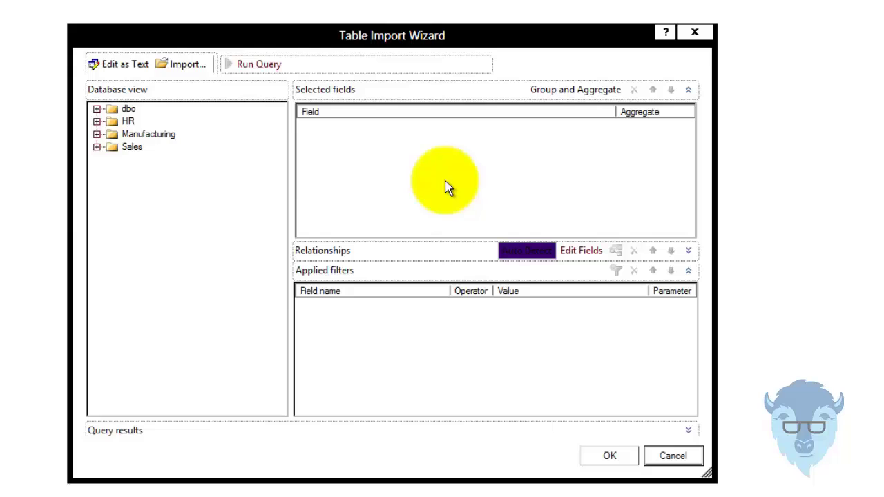
left_click(178, 69)
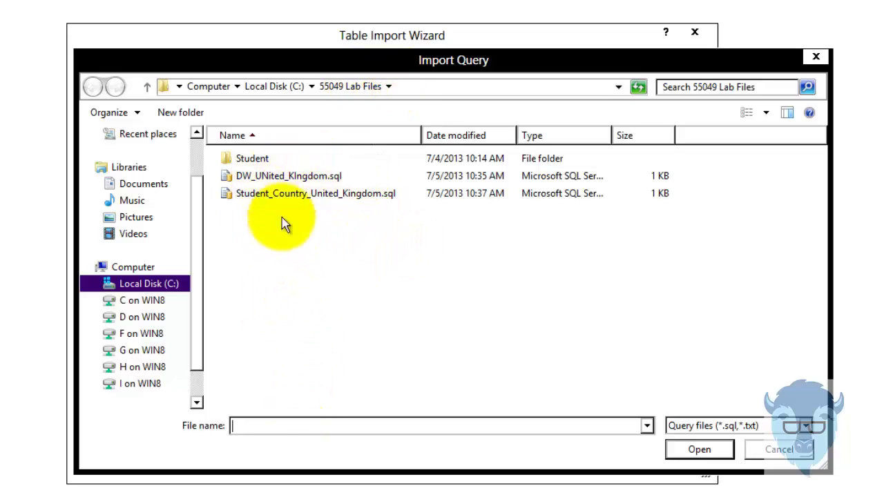
double_click(294, 195)
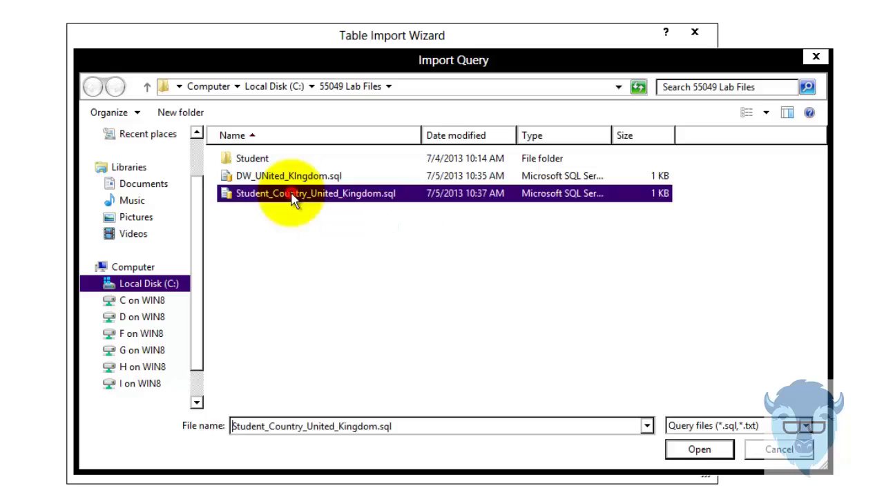
left_click(570, 116)
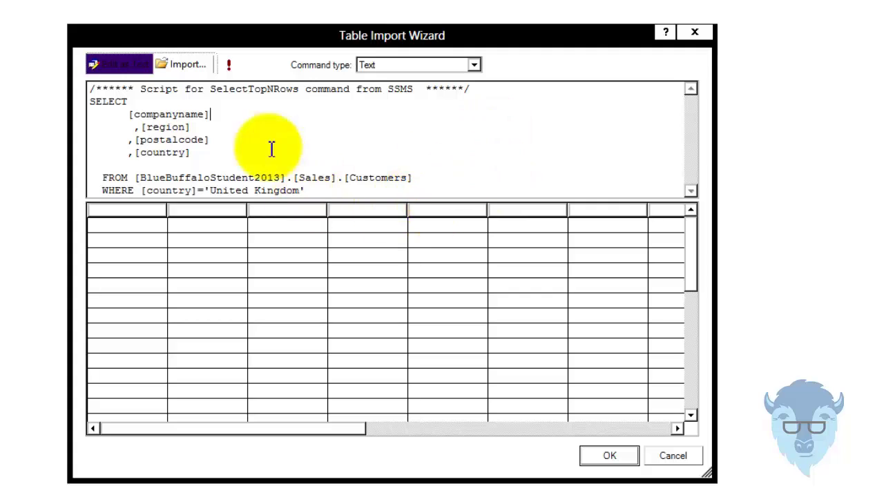
Run the UK customers query and import its 8 rows into the data model.
left_click(230, 66)
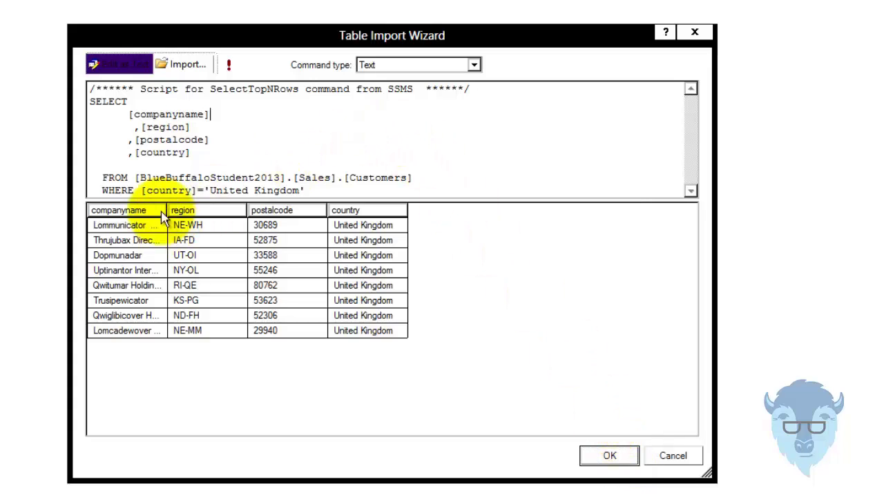
left_click(621, 460)
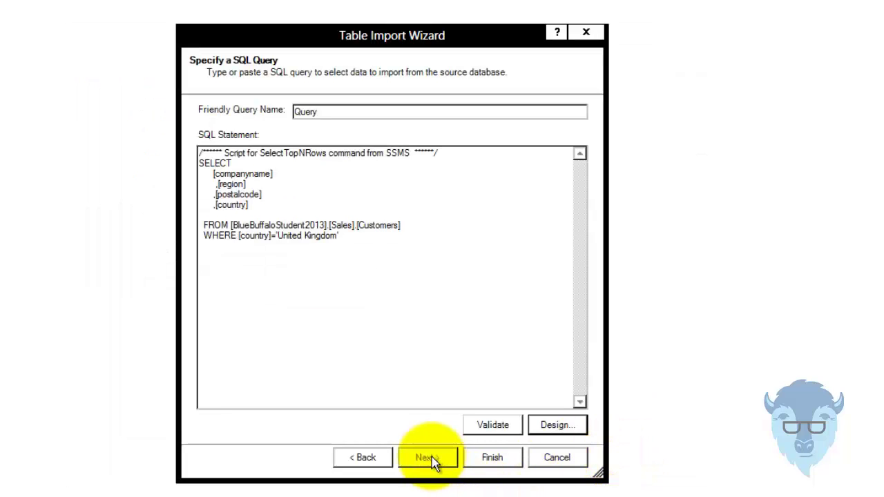
left_click(498, 457)
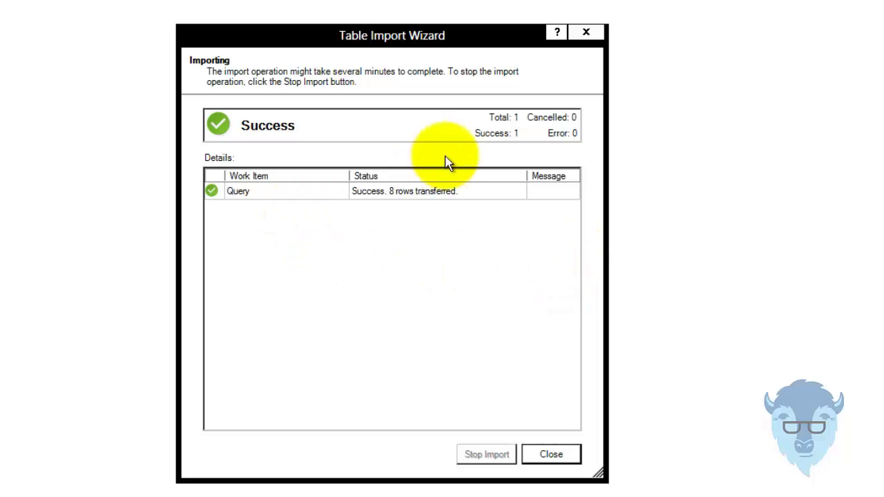
Close the wizard to show the 8-row customer table, then start another From SQL Server import.
left_click(550, 456)
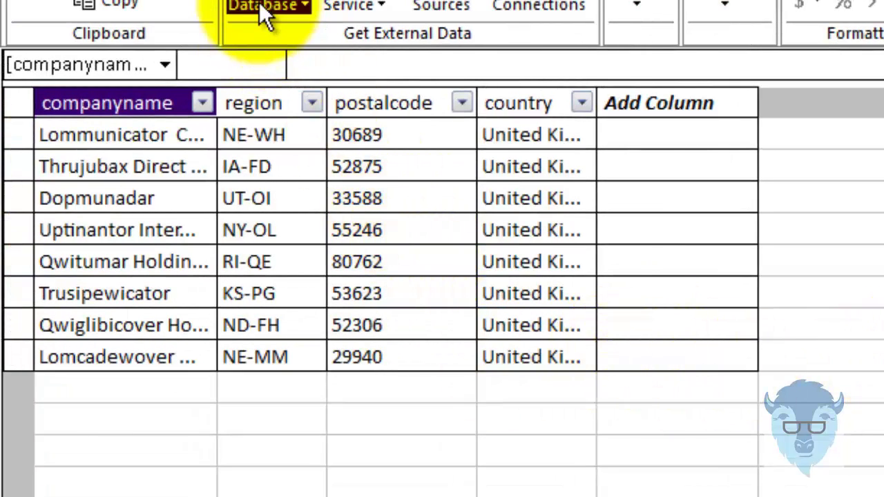
left_click(261, 6)
left_click(329, 33)
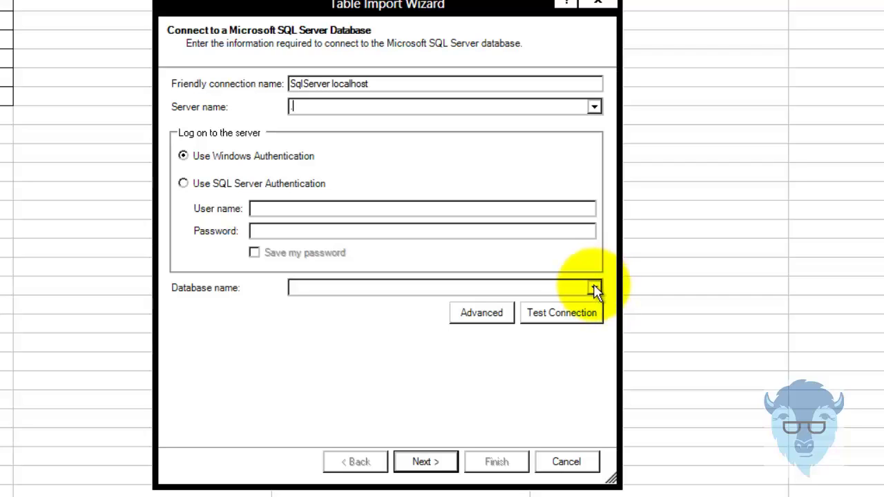
Point the new connection at the BlueBuffaloIDW2013 database and continue.
left_click(594, 288)
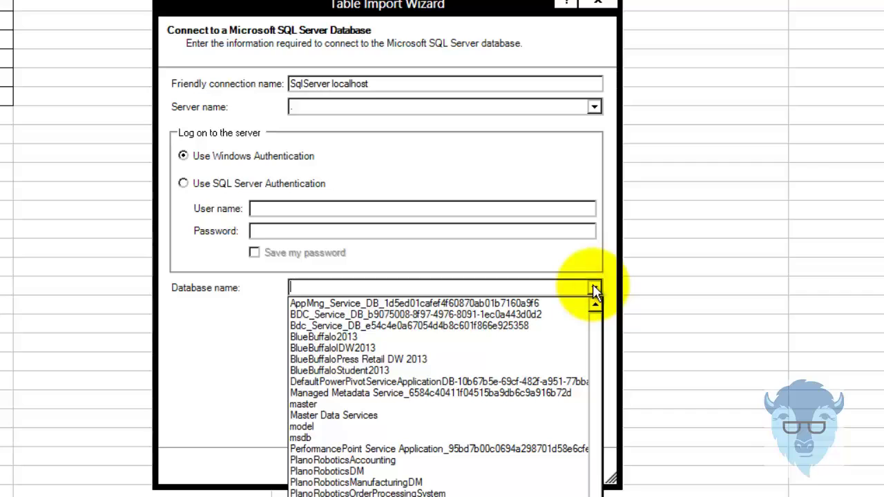
left_click(453, 349)
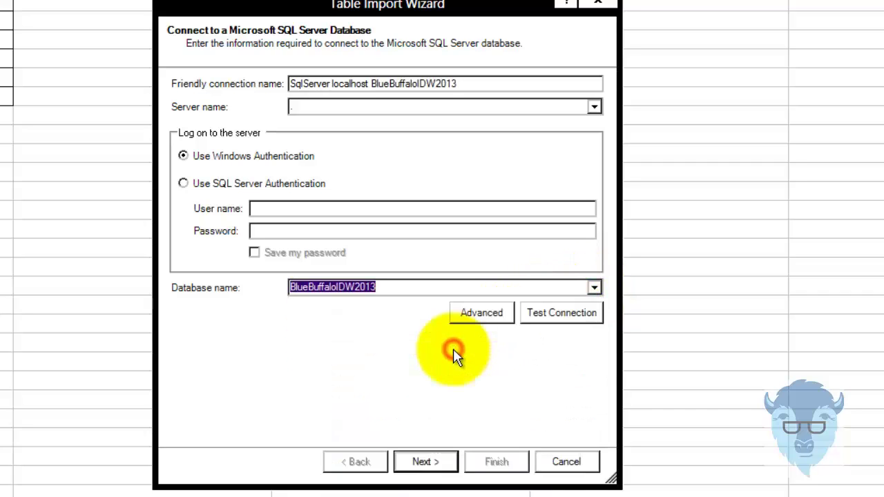
left_click(425, 461)
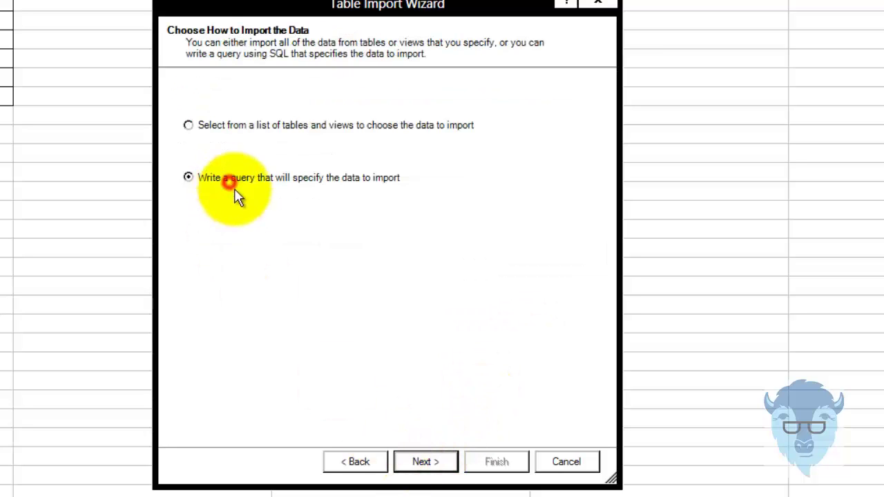
Rename the second query from Query 1 to DW and open it in the query designer.
left_click(408, 461)
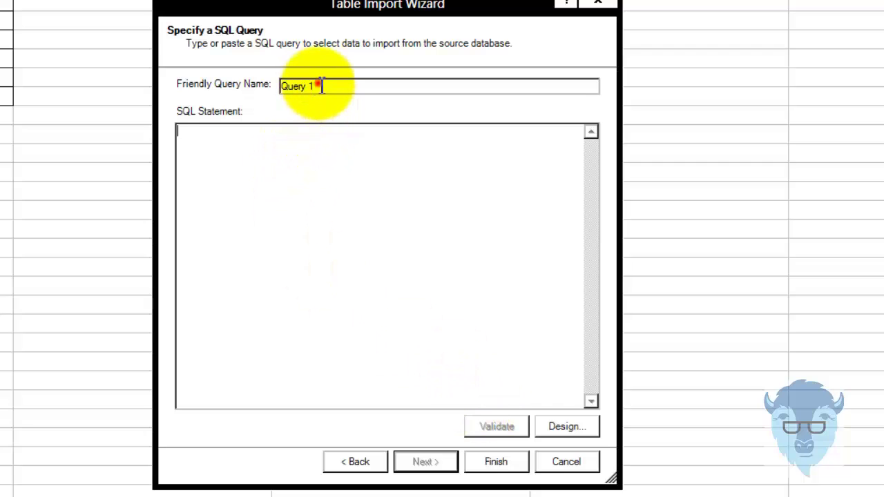
left_click_drag(321, 86, 251, 91)
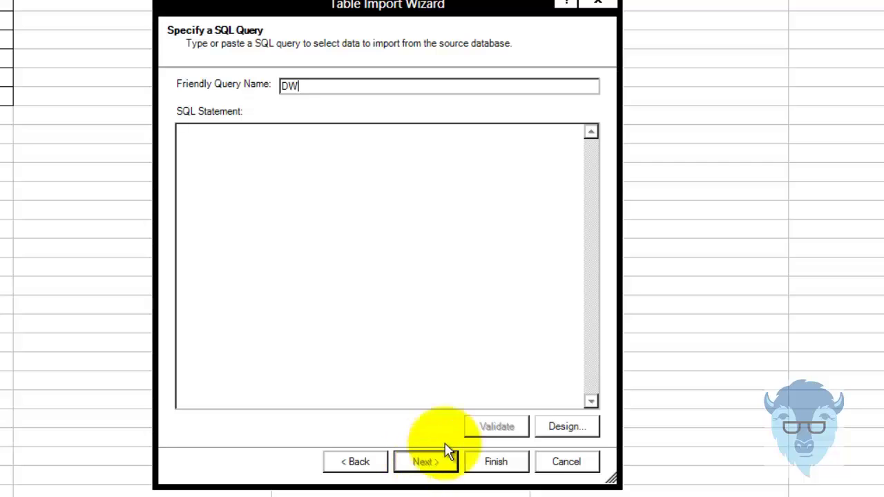
left_click(574, 425)
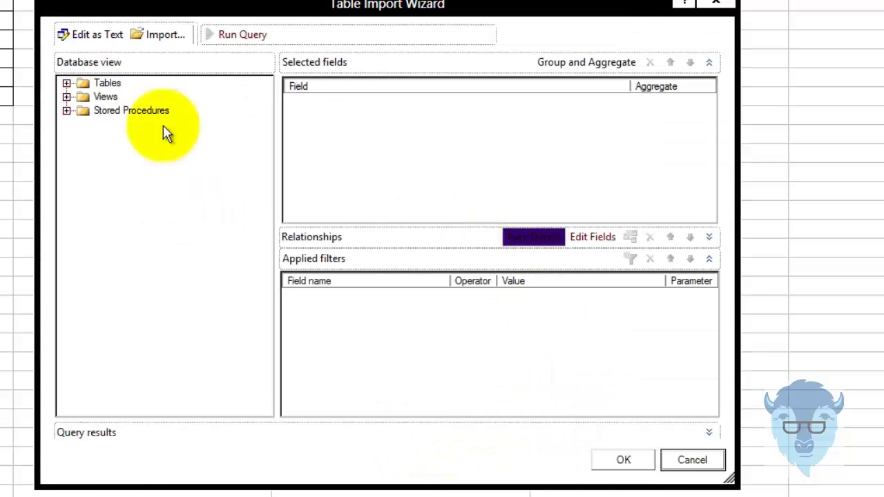
Load the saved DW_UNited_Kingdom.sql query into the designer.
left_click(171, 35)
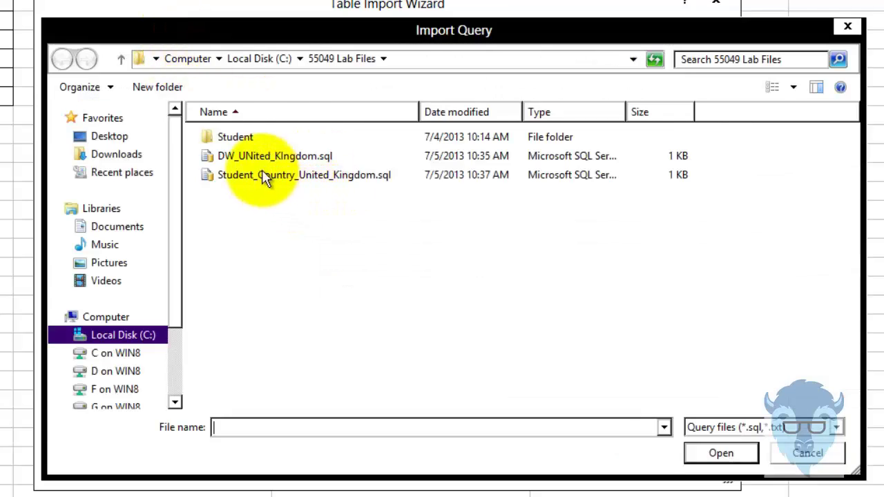
double_click(250, 156)
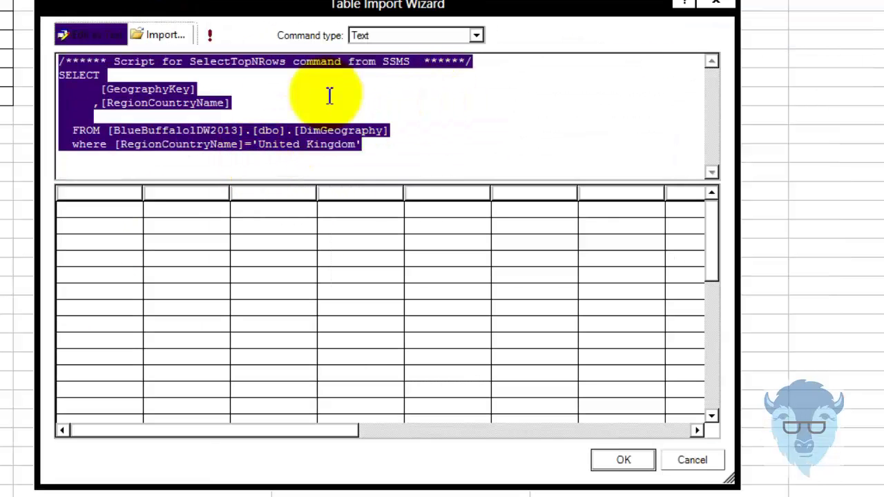
left_click(463, 139)
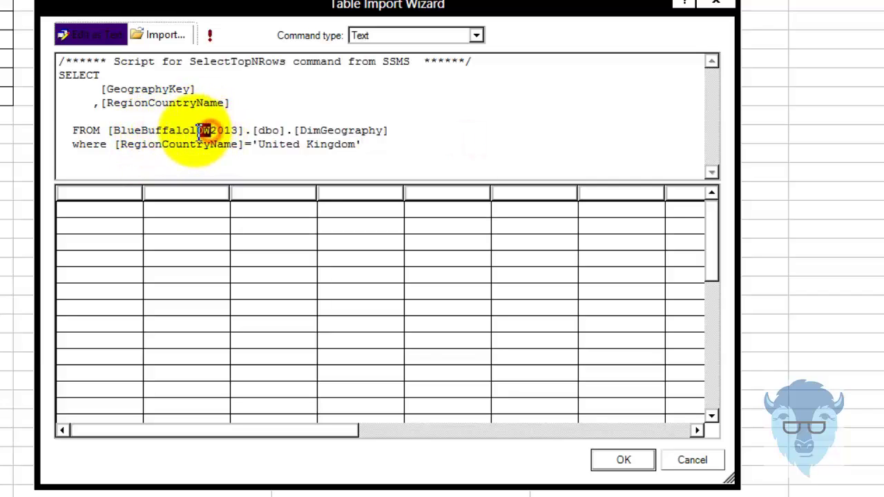
left_click(551, 119)
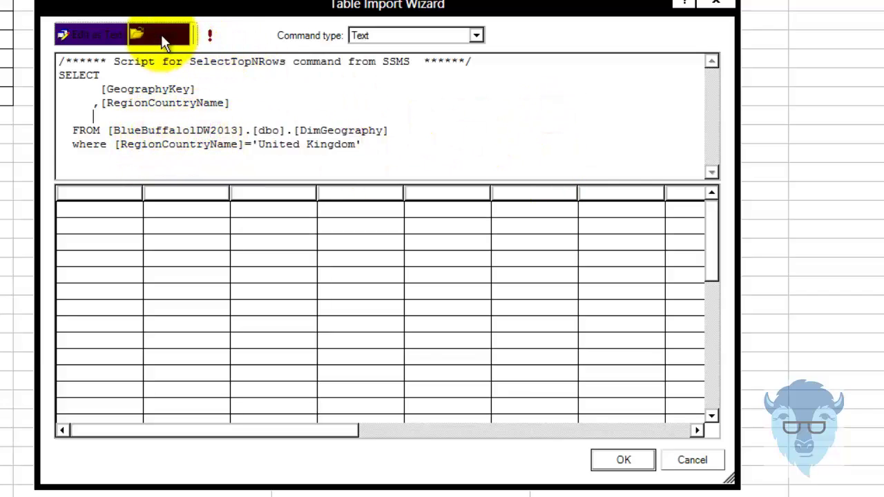
Run and validate the DW query, then import its 47 United Kingdom rows.
left_click(214, 36)
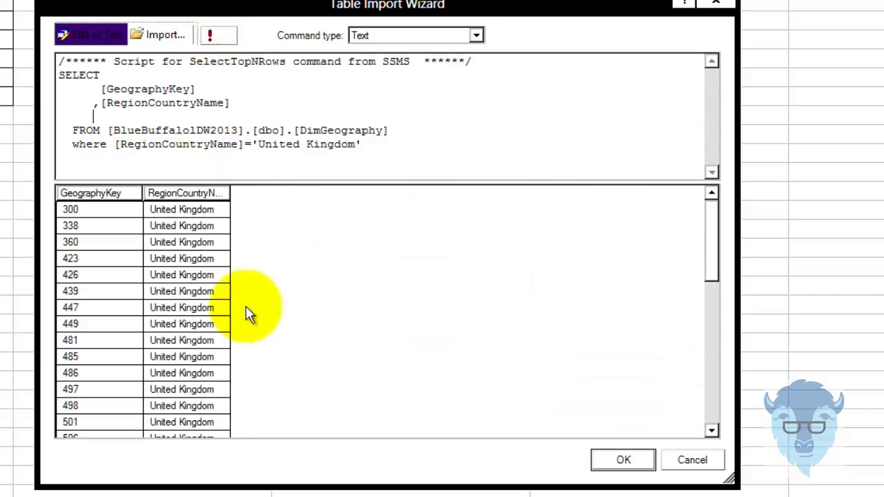
left_click(645, 462)
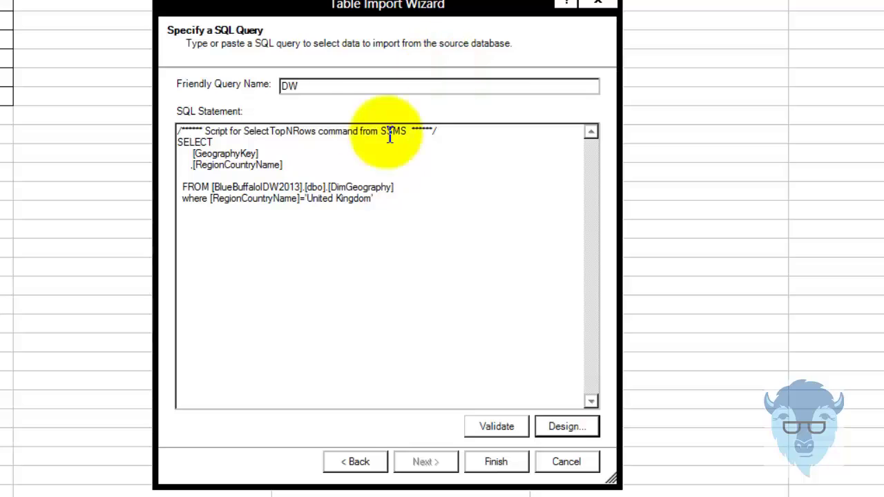
left_click(498, 427)
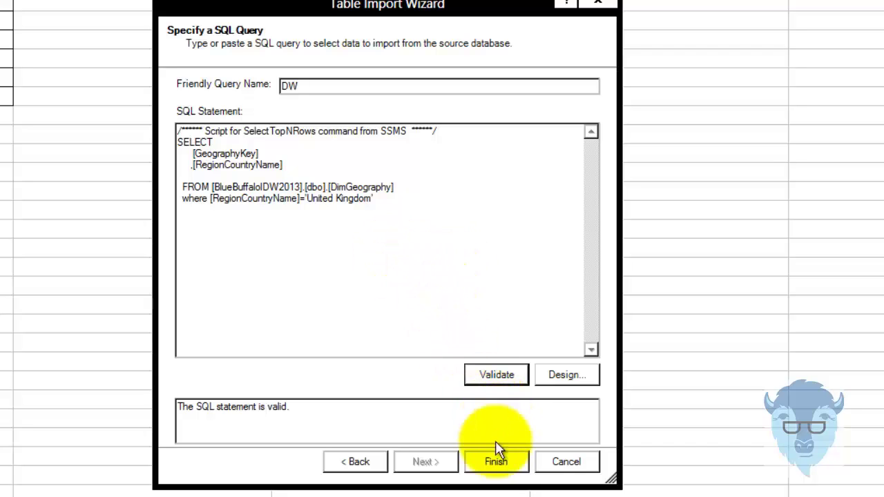
left_click(487, 463)
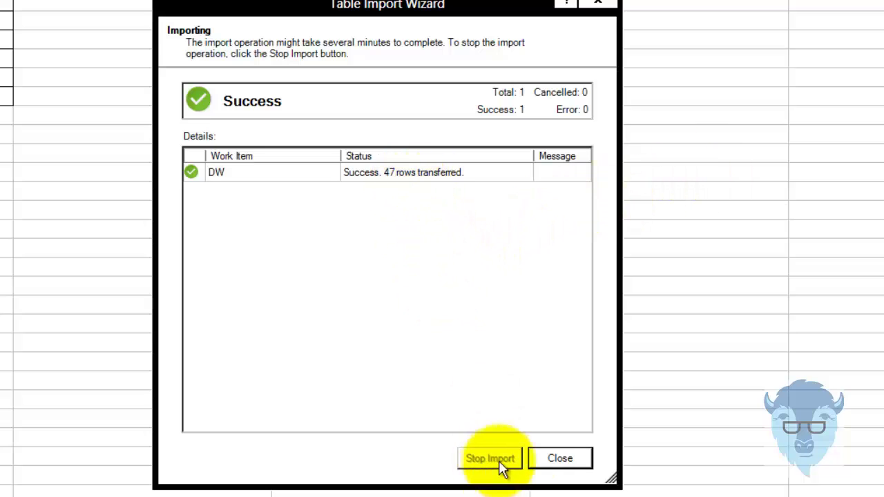
Close the import summary and rename the Query table tab to Student.
left_click(561, 460)
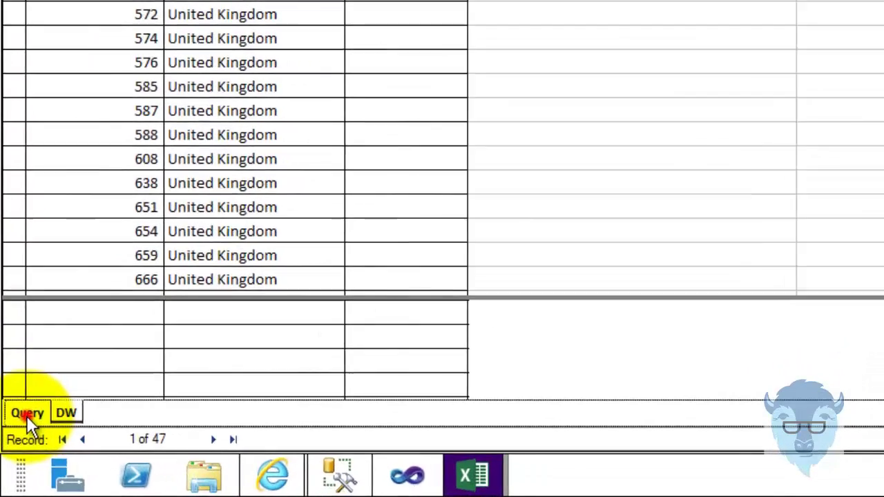
left_click(12, 463)
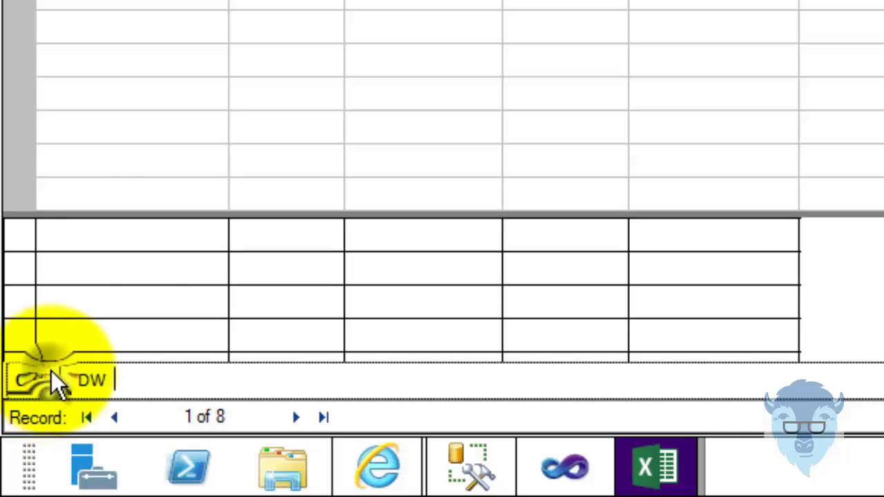
right_click(50, 376)
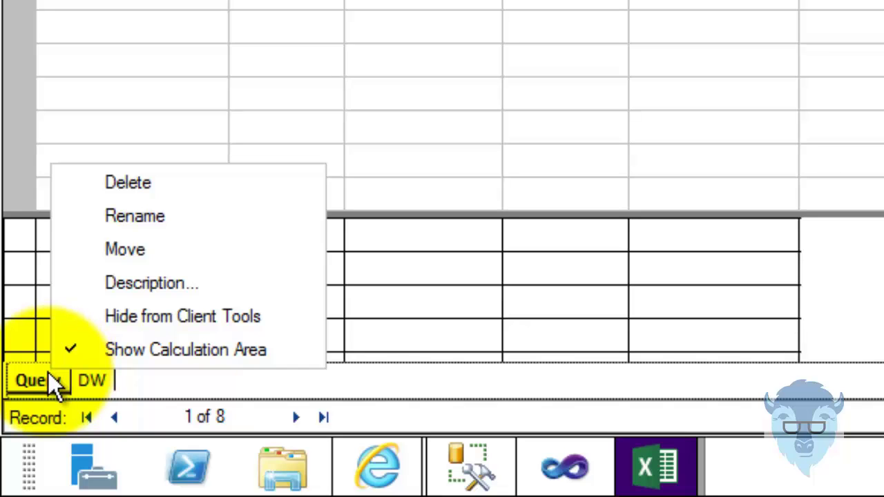
left_click(136, 218)
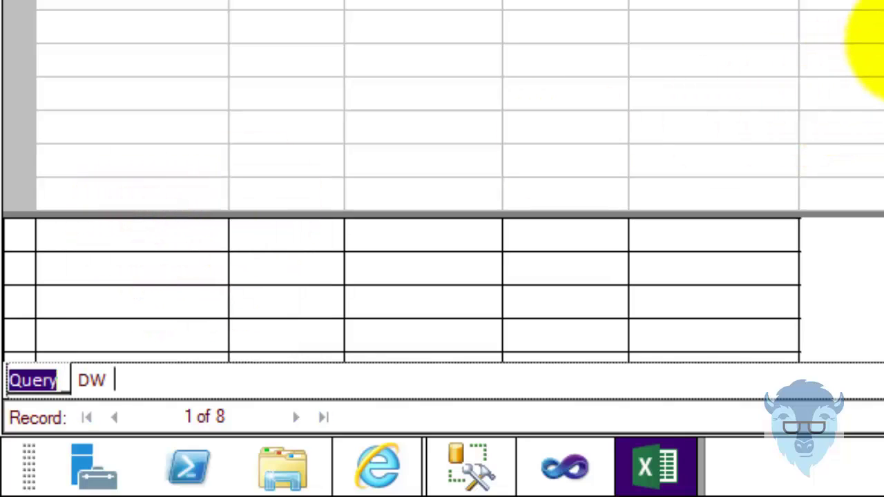
type("Student")
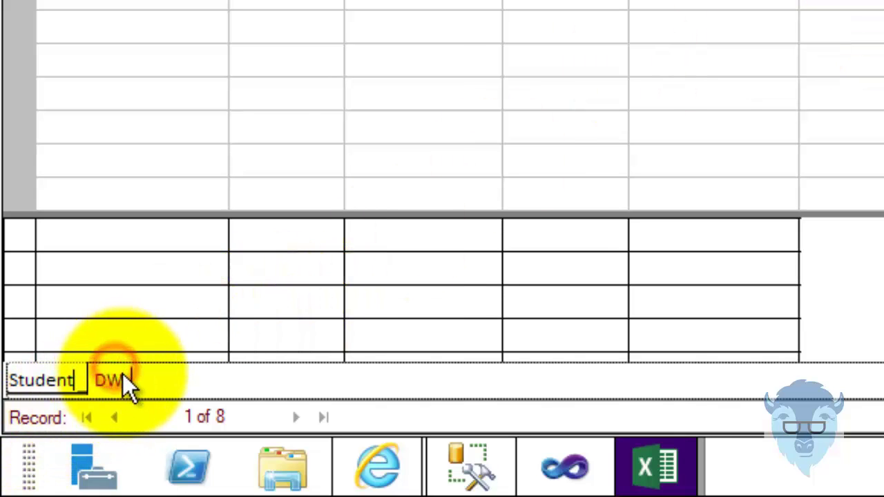
left_click(114, 381)
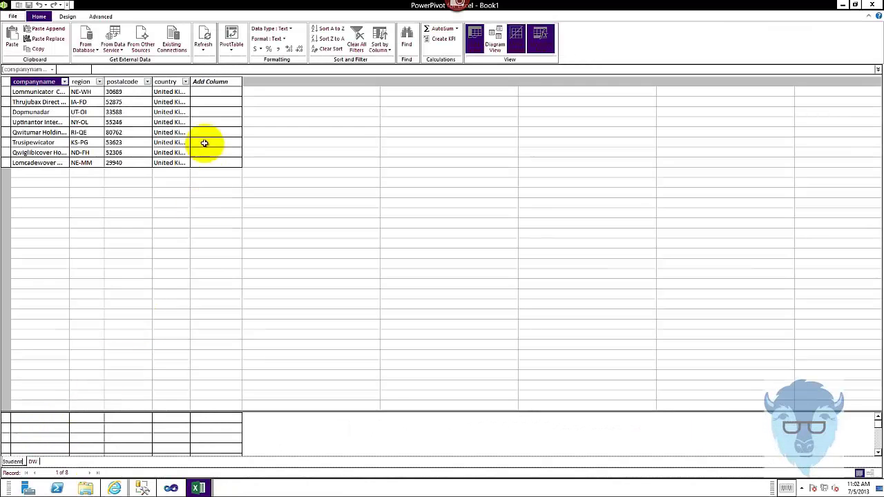
Switch from the Student table to DW and display both tables in Diagram View.
left_click(127, 82)
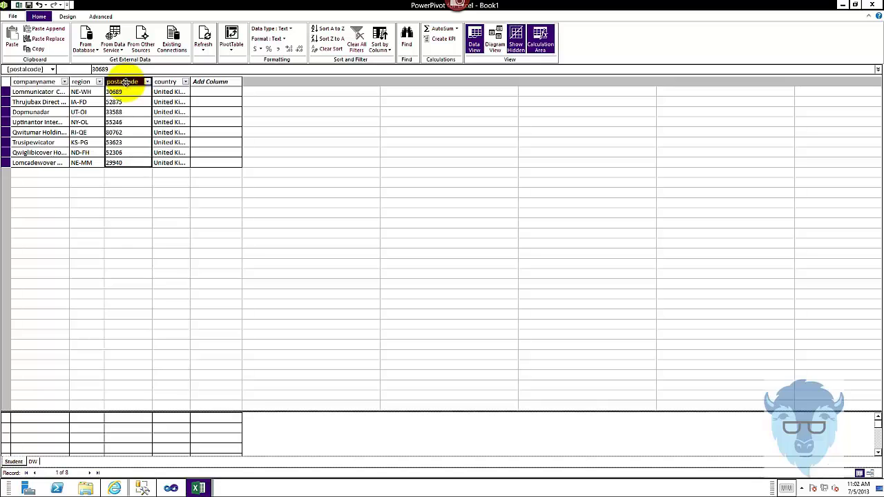
left_click(32, 462)
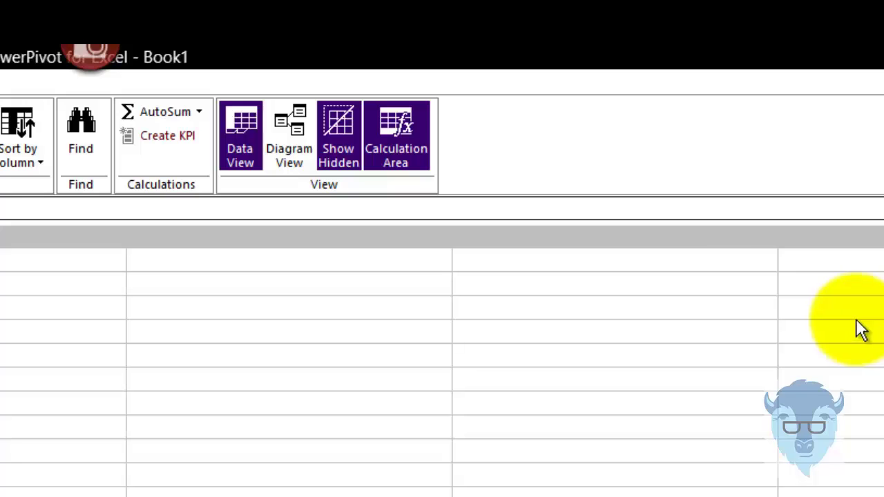
left_click(288, 137)
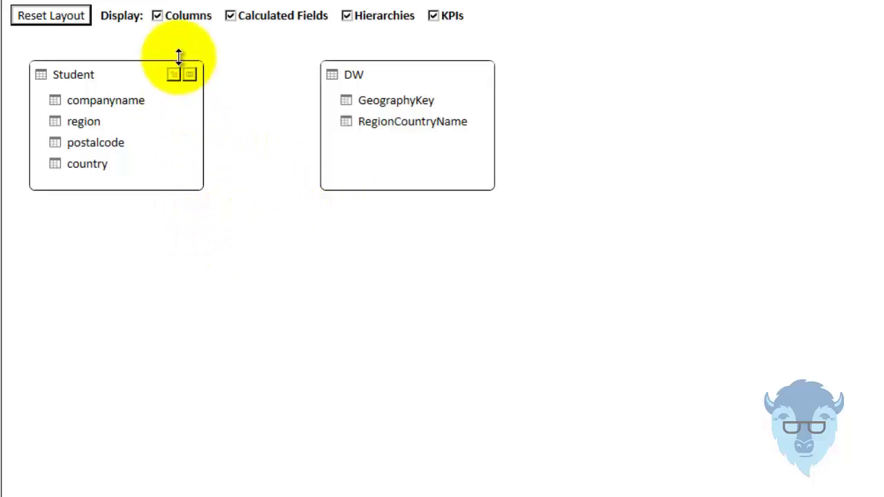
Link Student's region to DW's RegionCountryName as the lookup column, then inspect the relationship's columns.
right_click(173, 123)
left_click(215, 144)
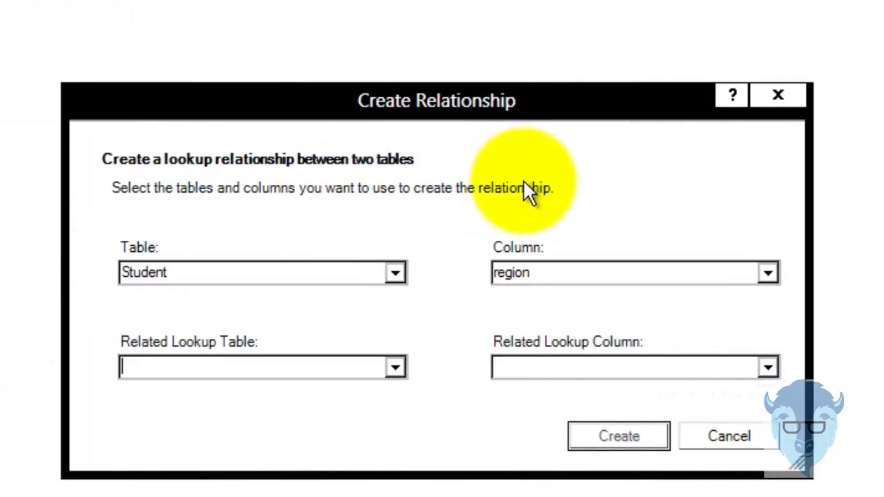
left_click(395, 362)
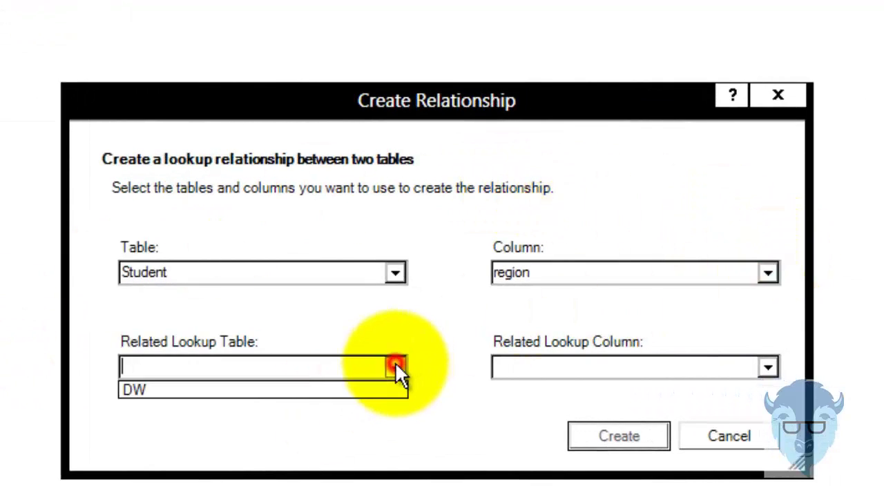
left_click(305, 390)
left_click(769, 367)
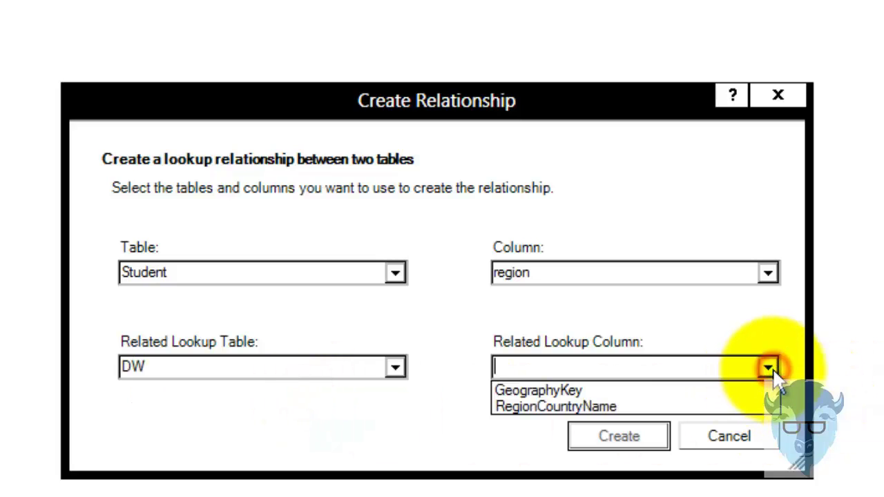
left_click(648, 407)
left_click(619, 439)
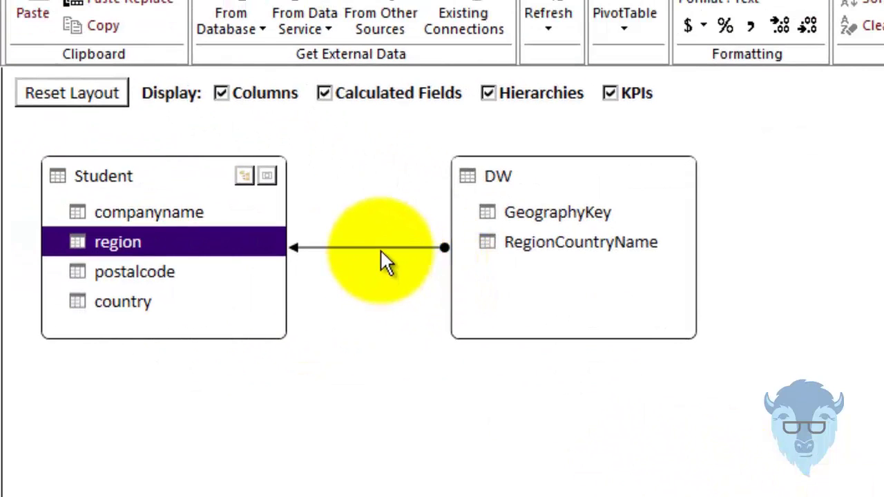
left_click(381, 248)
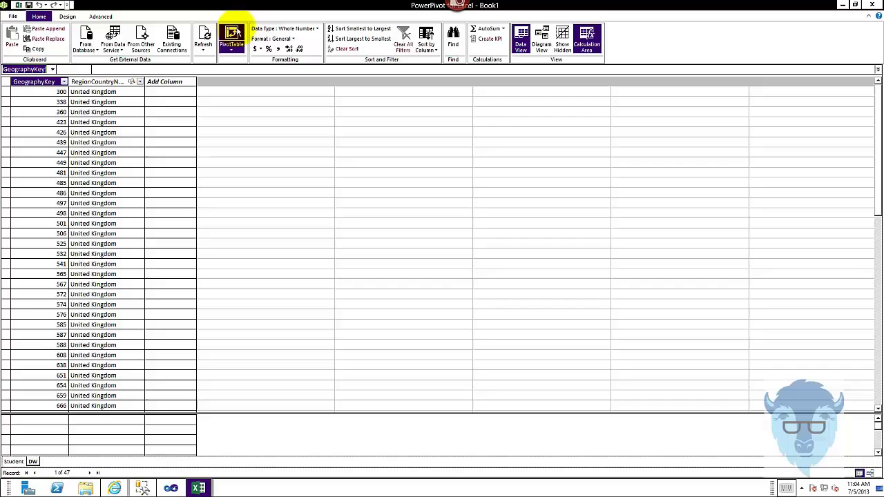
Insert a PivotTable from the data model on a new worksheet.
left_click(232, 34)
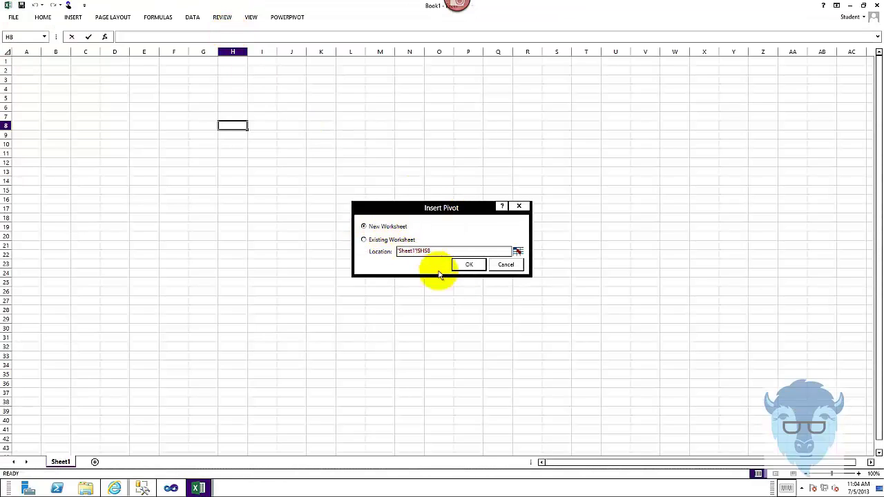
left_click(469, 266)
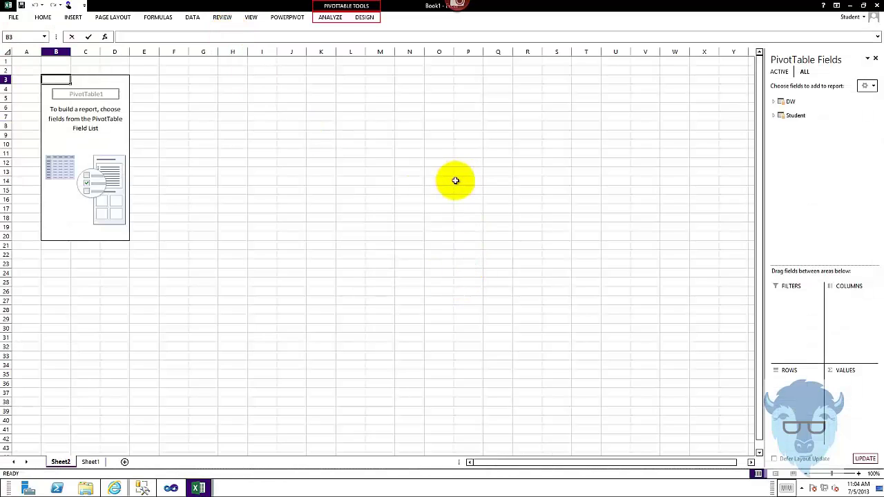
left_click(774, 102)
Add DW RegionCountryName and Student companyname to the PivotTable rows.
left_click(642, 74)
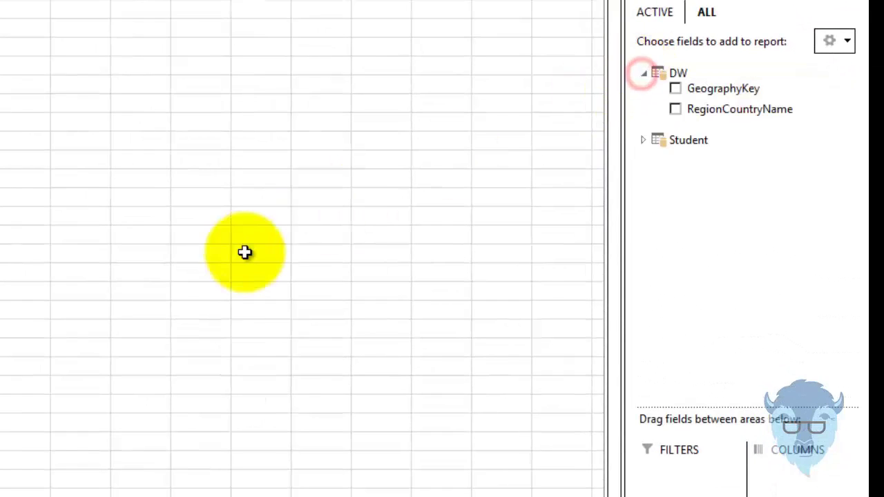
left_click(677, 109)
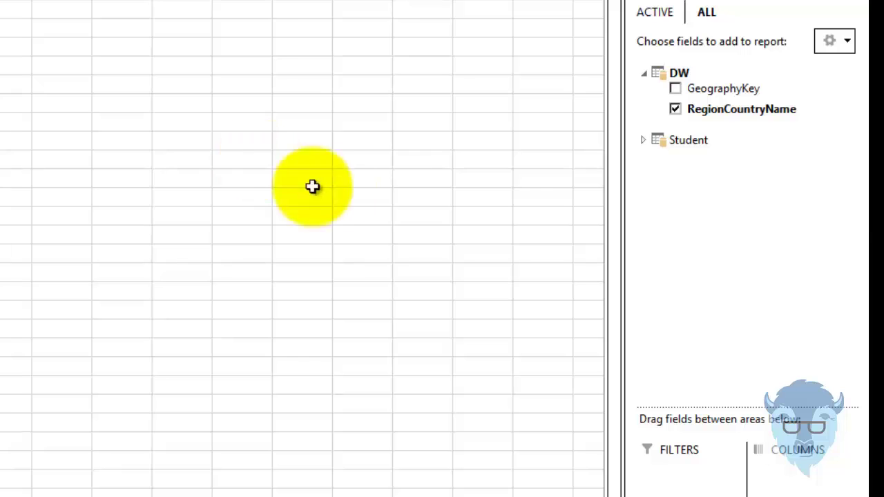
left_click(647, 138)
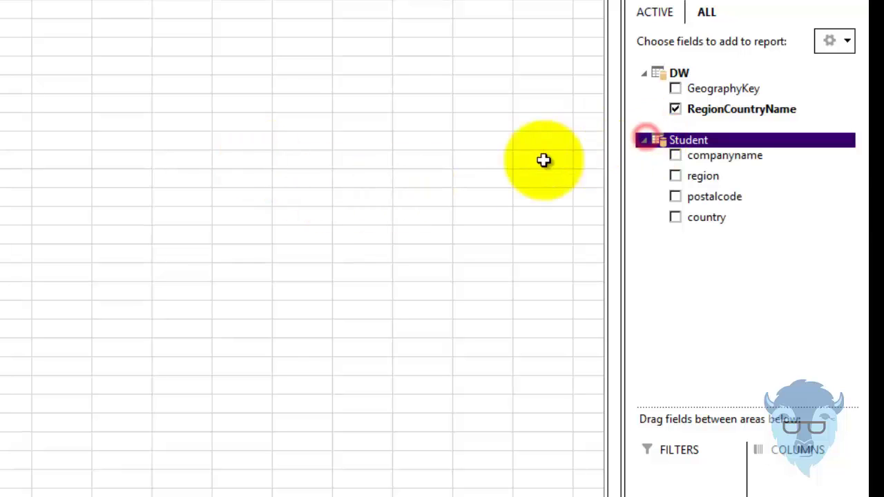
left_click(677, 157)
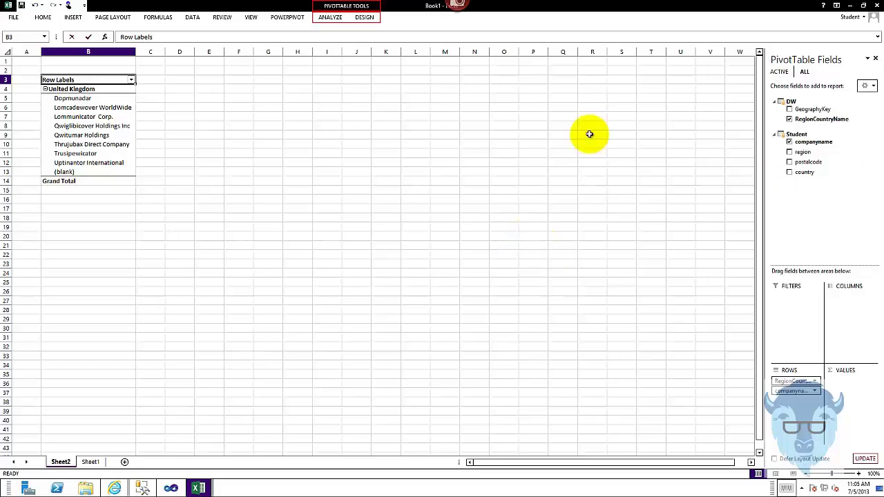
Start Save As for the workbook, choosing the recent 55049 Lab Files folder.
left_click(16, 21)
left_click(37, 116)
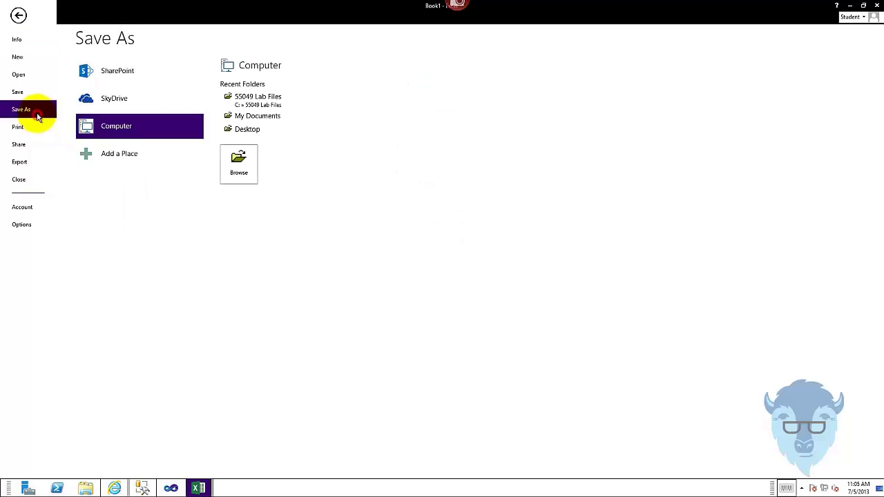
left_click(269, 99)
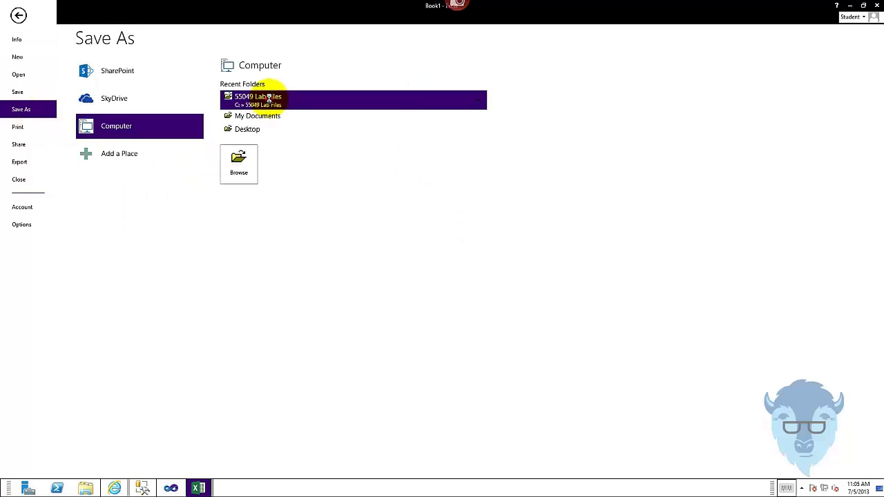